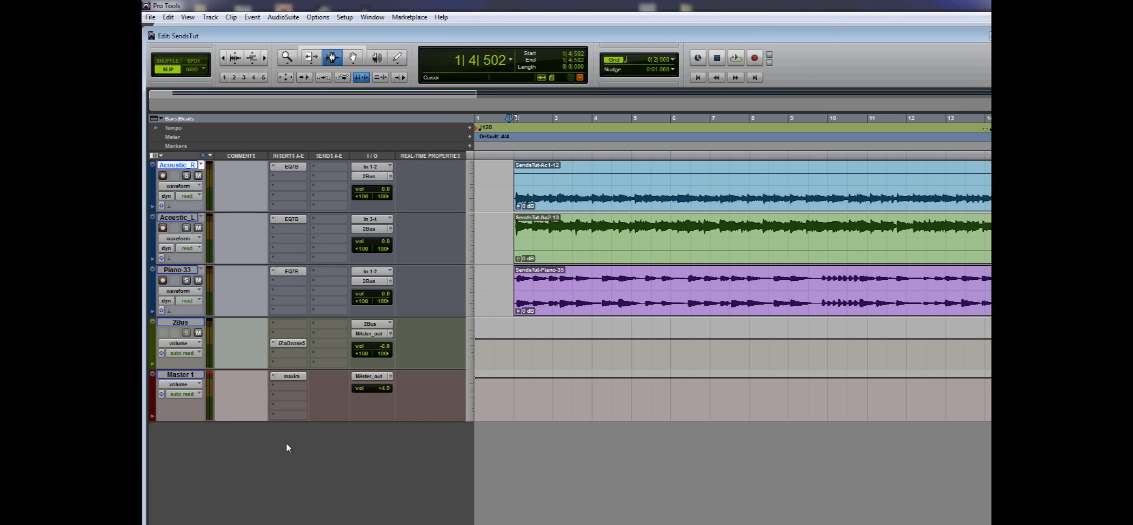
Step: Create one new stereo Aux Input track
key("ctrl+shift+n")
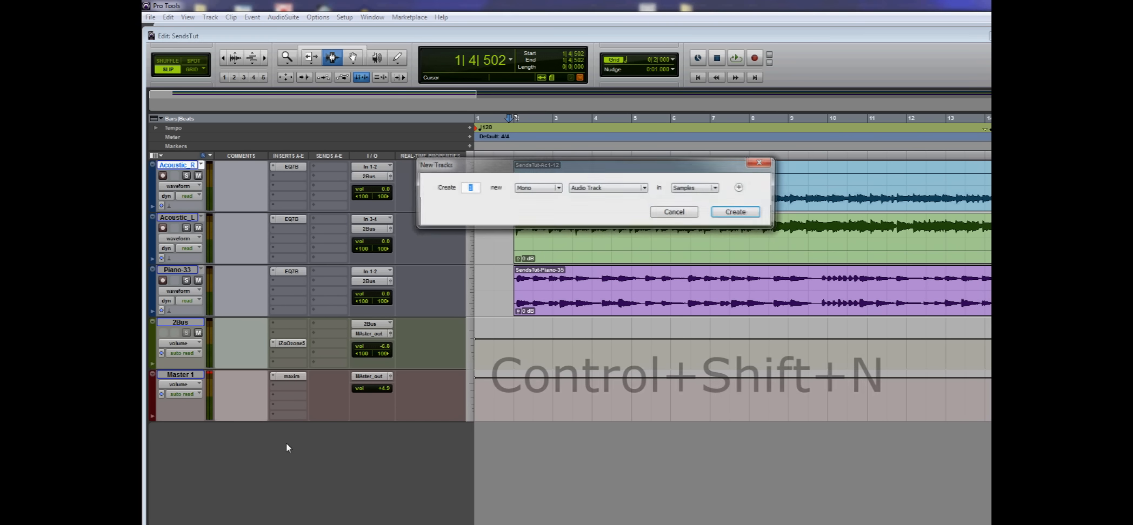
left_click(557, 189)
left_click(553, 203)
left_click(642, 189)
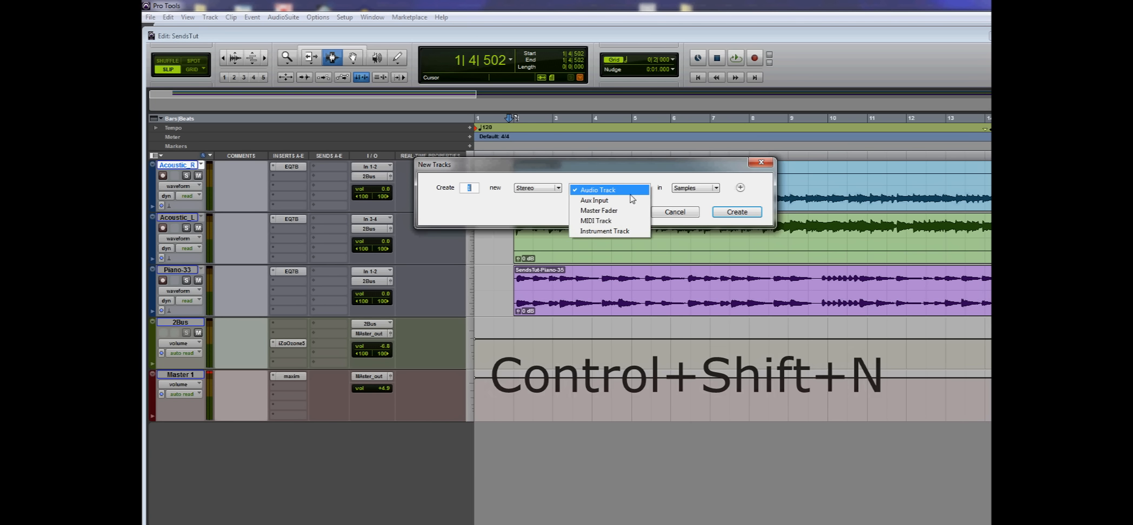
left_click(608, 201)
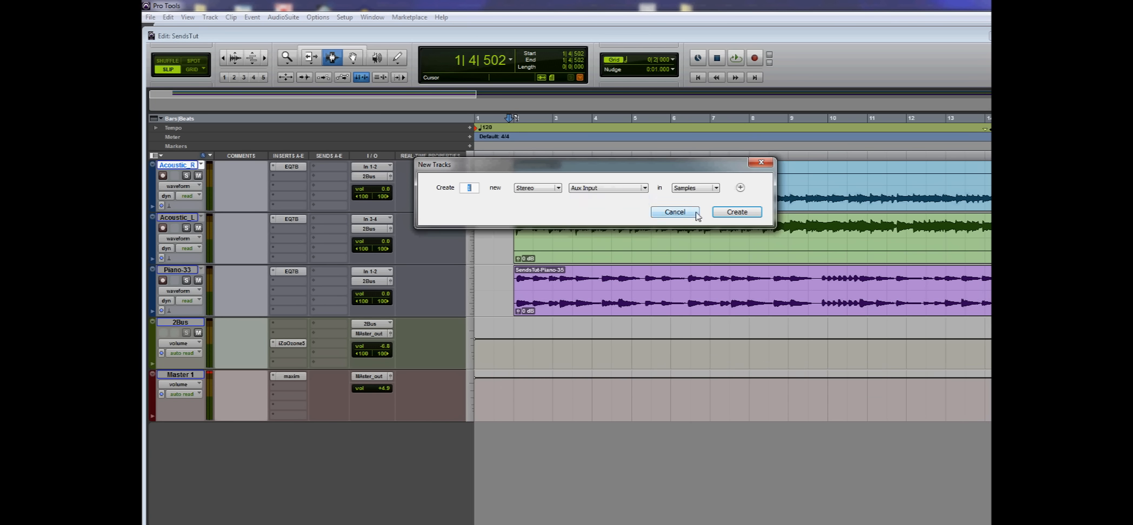
left_click(736, 212)
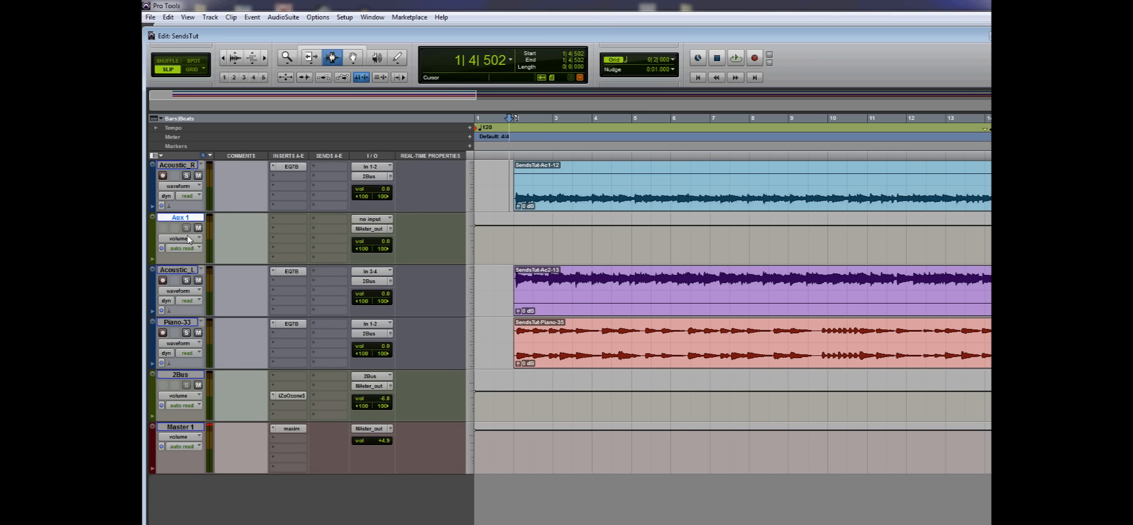
Step: Place the Aux 1 track directly below Acoustic_L and rename it Reverb
left_click_drag(177, 269, 178, 222)
left_click(186, 272)
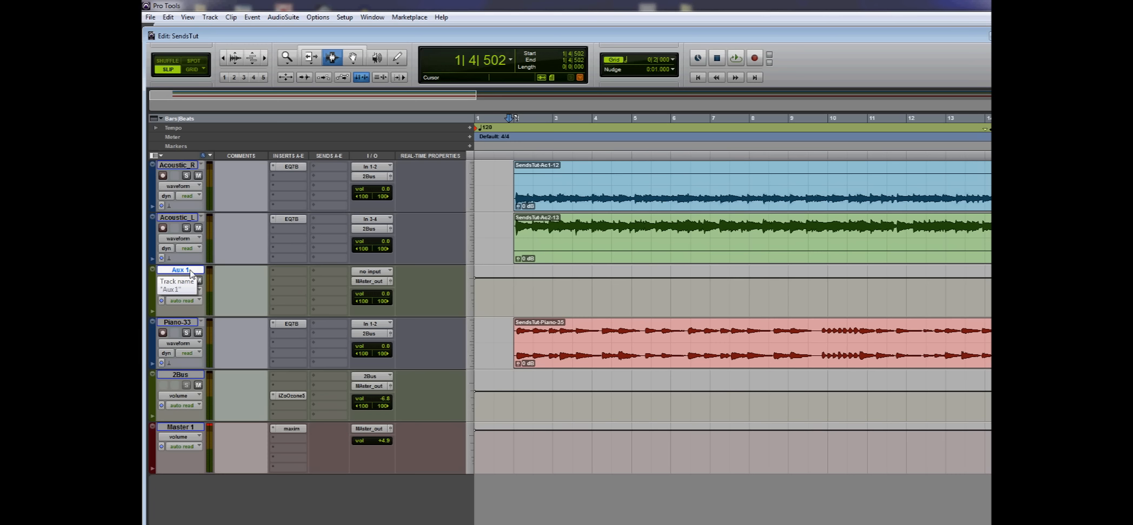
double_click(189, 271)
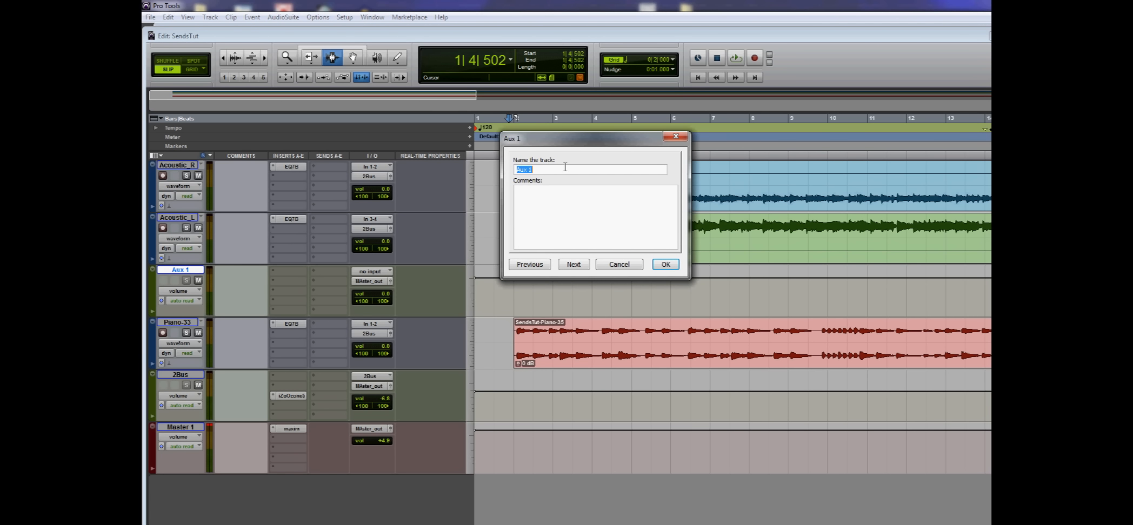
key("Return")
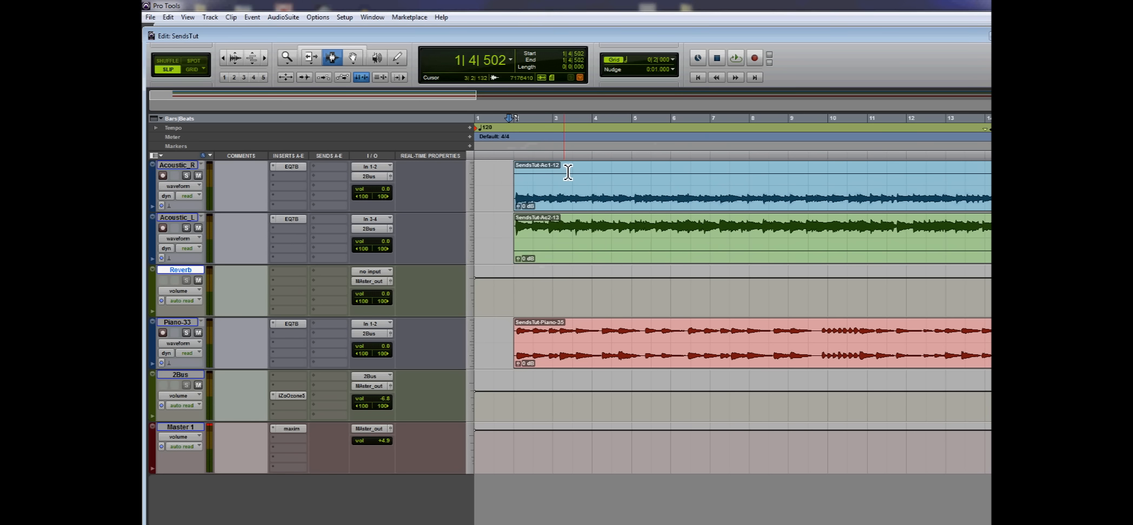
Step: Set the Reverb track's input to the stereo bus 9-10
left_click(370, 272)
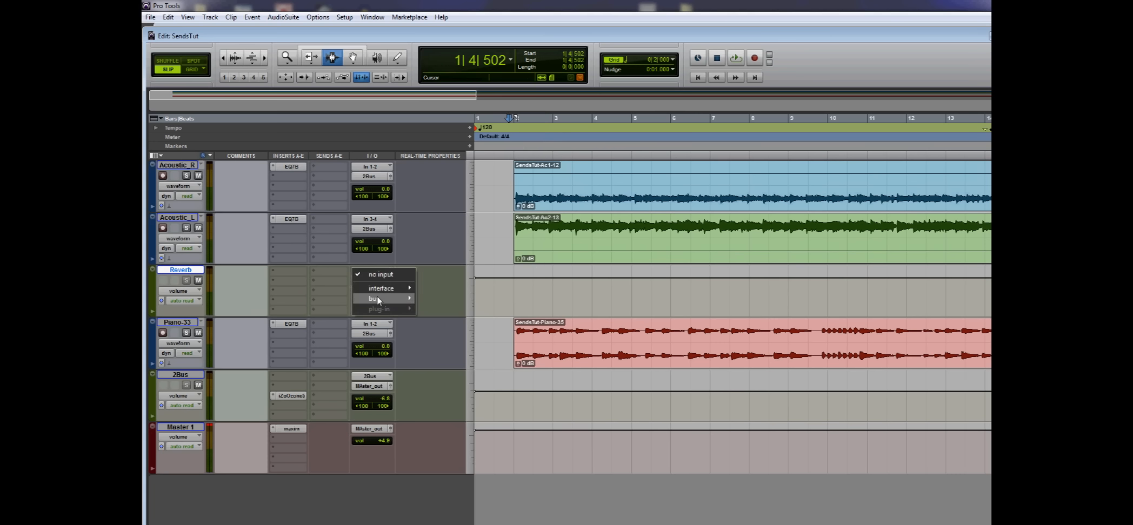
mouse_move(380, 298)
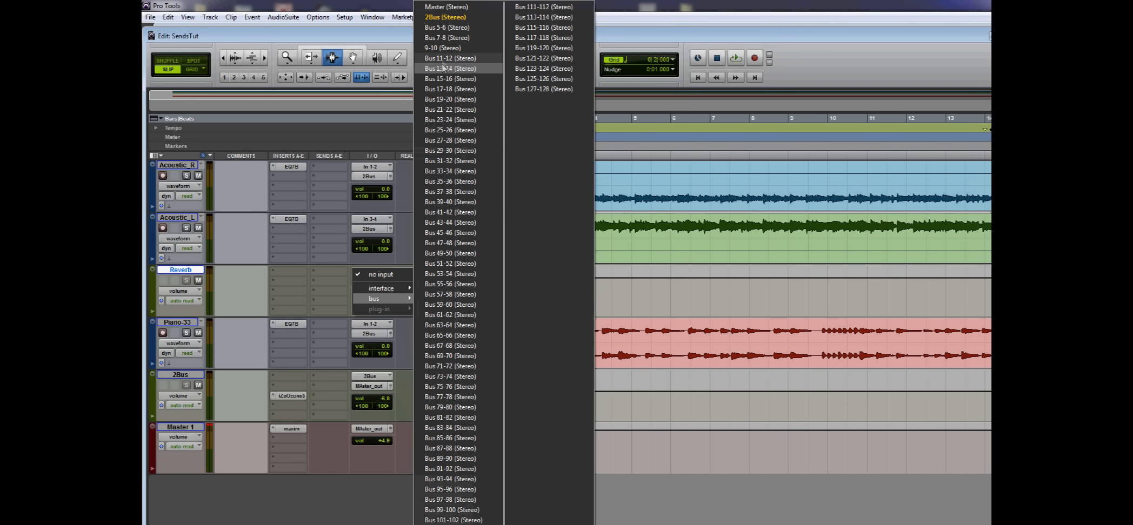
left_click(442, 48)
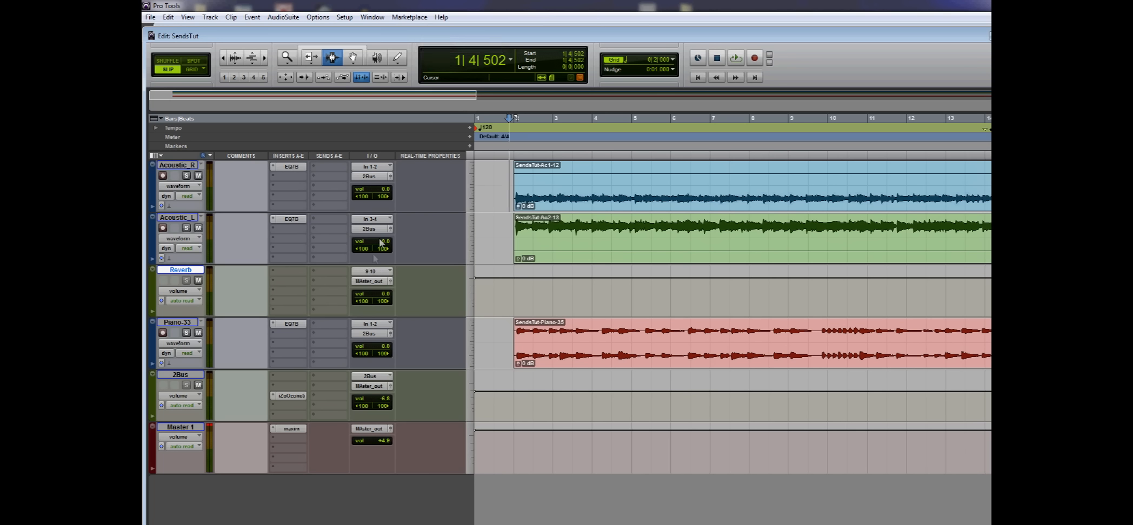
Step: Route the Reverb track's output to the 2Bus (Stereo) bus
left_click(373, 284)
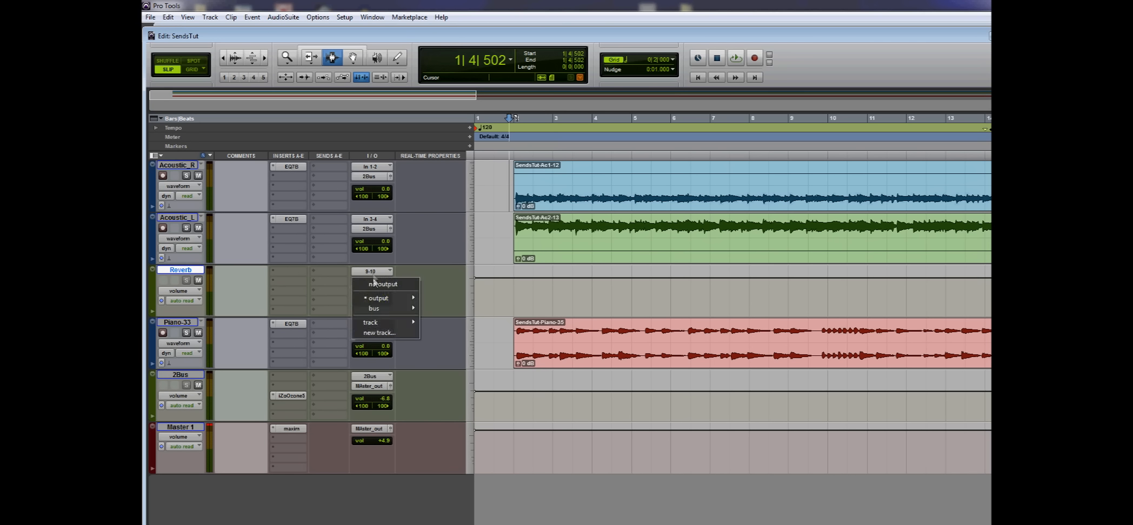
left_click(373, 272)
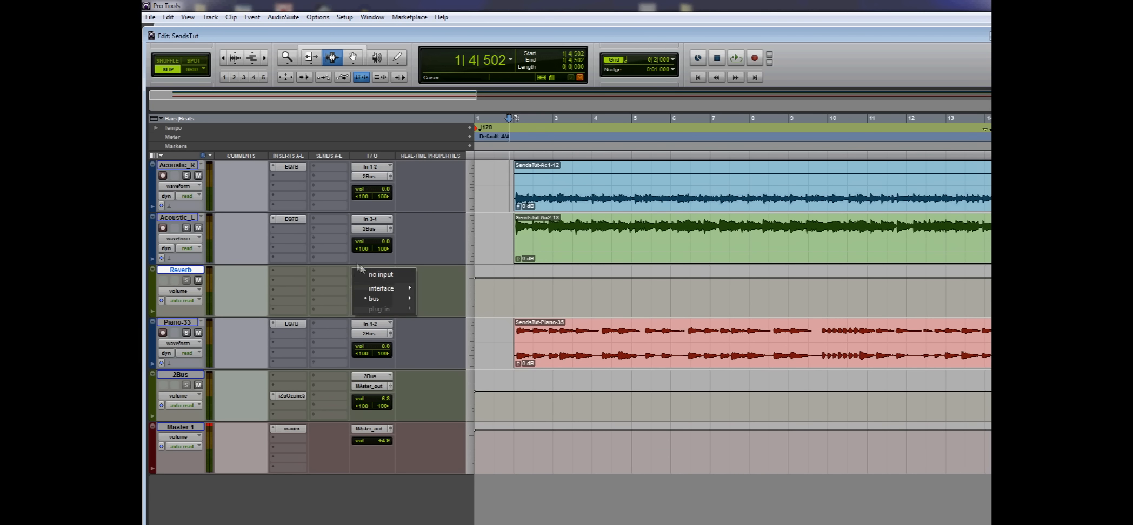
left_click(361, 262)
left_click(371, 281)
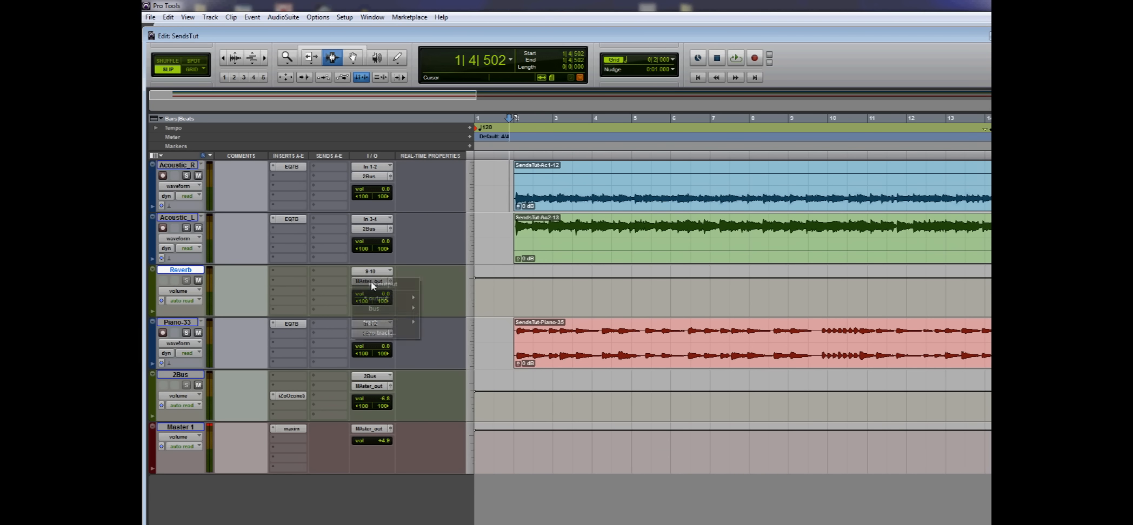
mouse_move(378, 309)
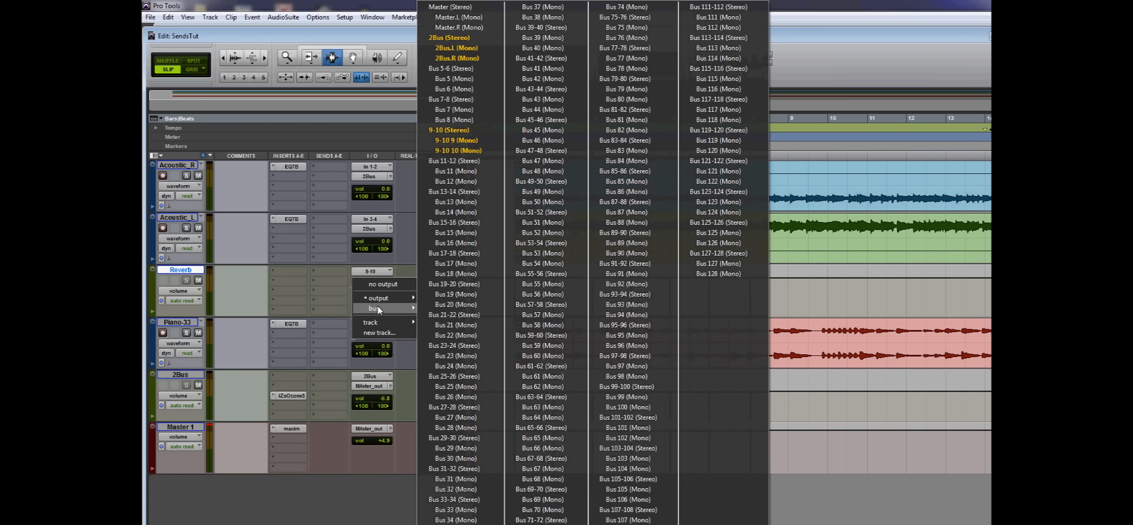
left_click(443, 38)
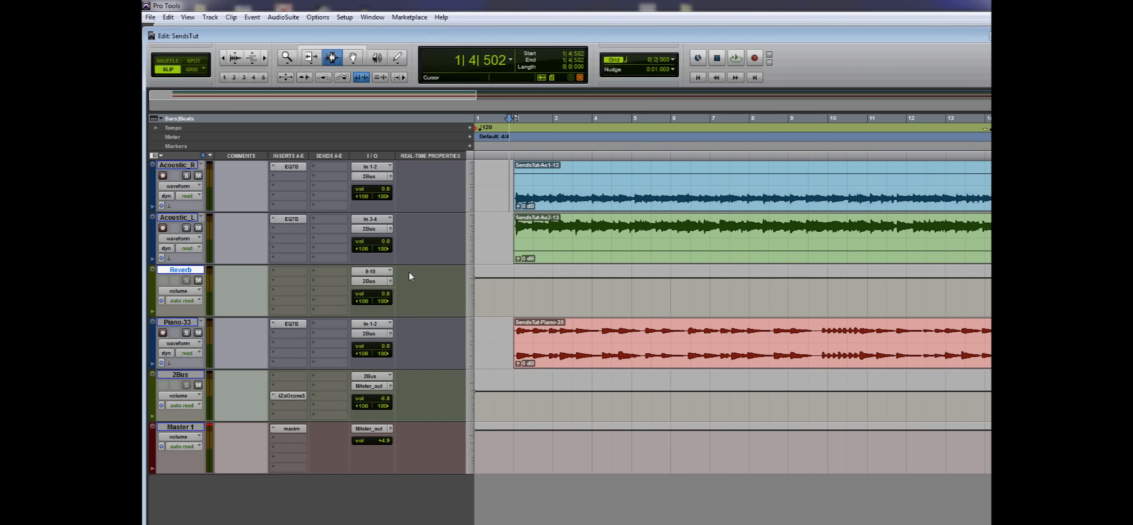
left_click(185, 376)
left_click(186, 428)
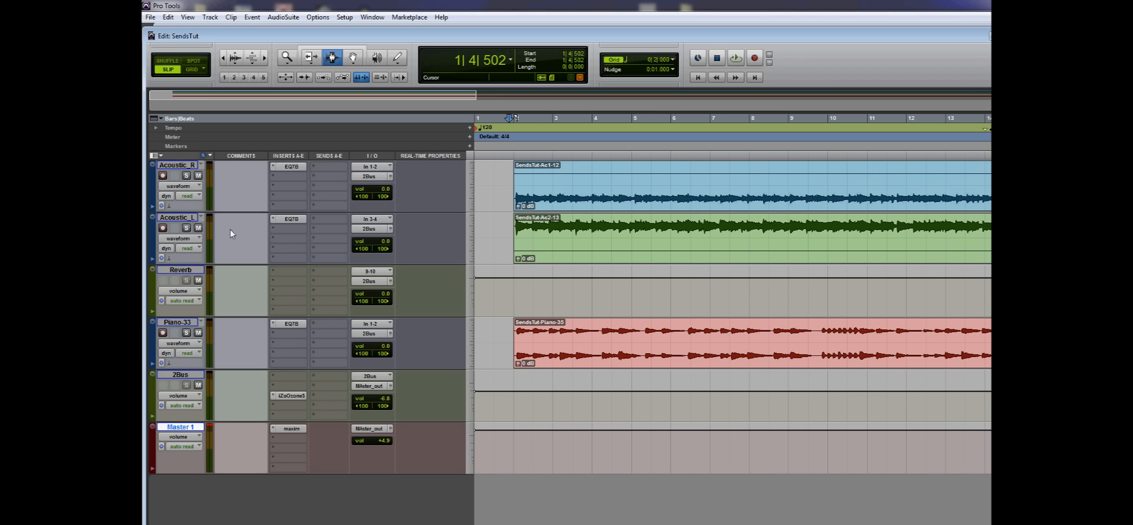
left_click(182, 271)
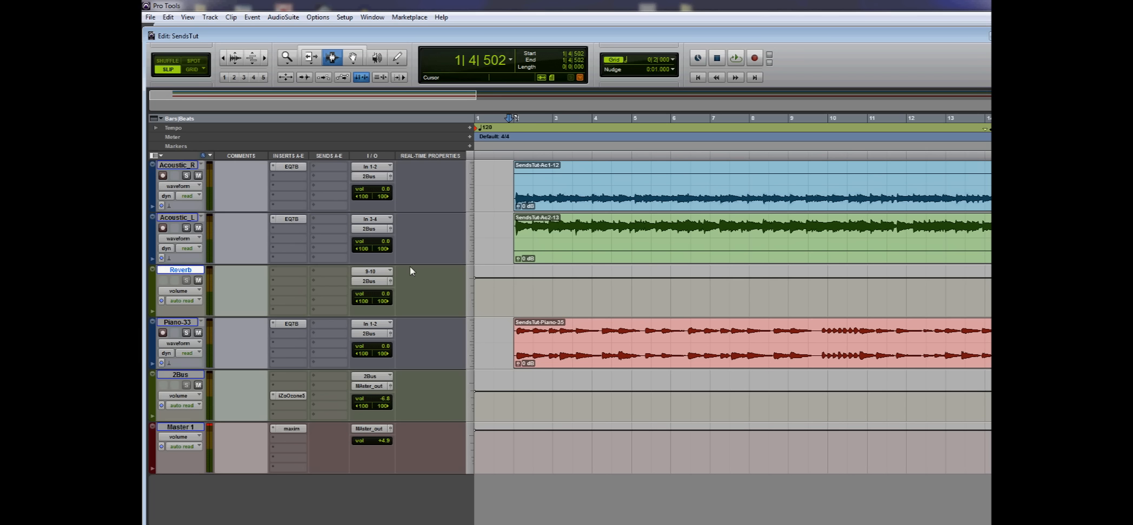
Step: Rename the Reverb track's input bus 9-10 to Rverb and check it in the list of input buses
right_click(378, 274)
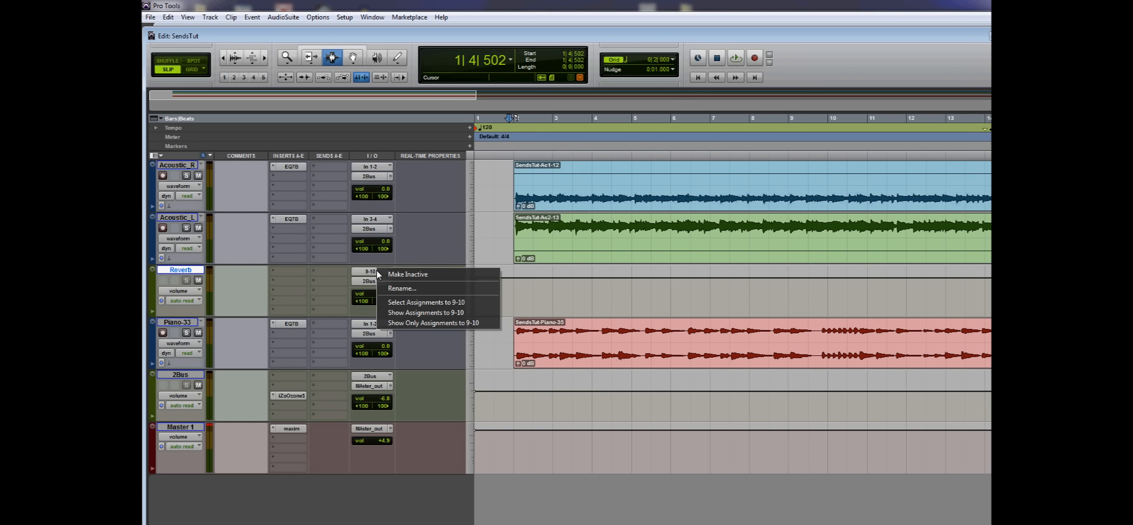
left_click(393, 288)
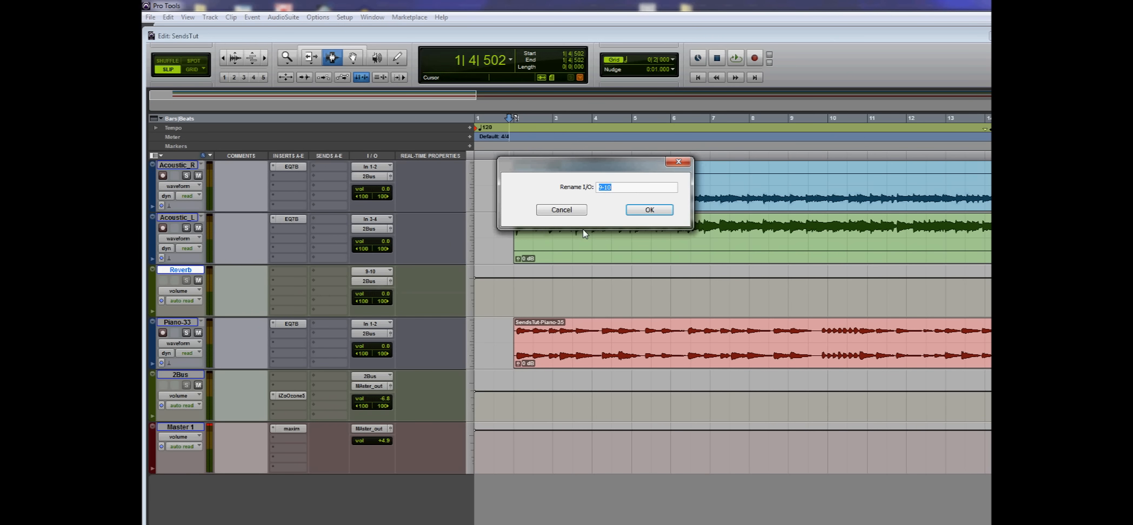
key("Return")
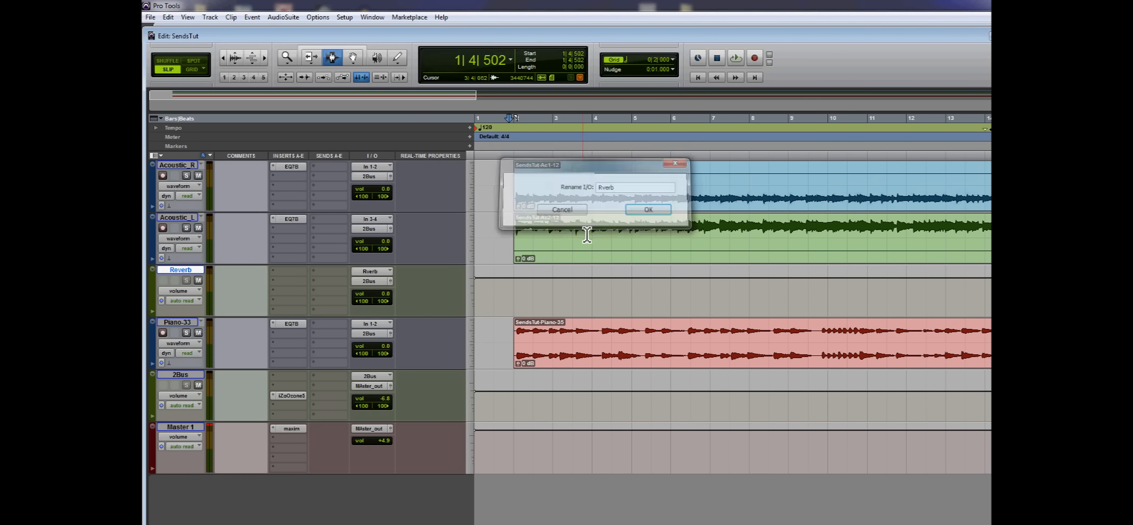
left_click(375, 273)
mouse_move(392, 297)
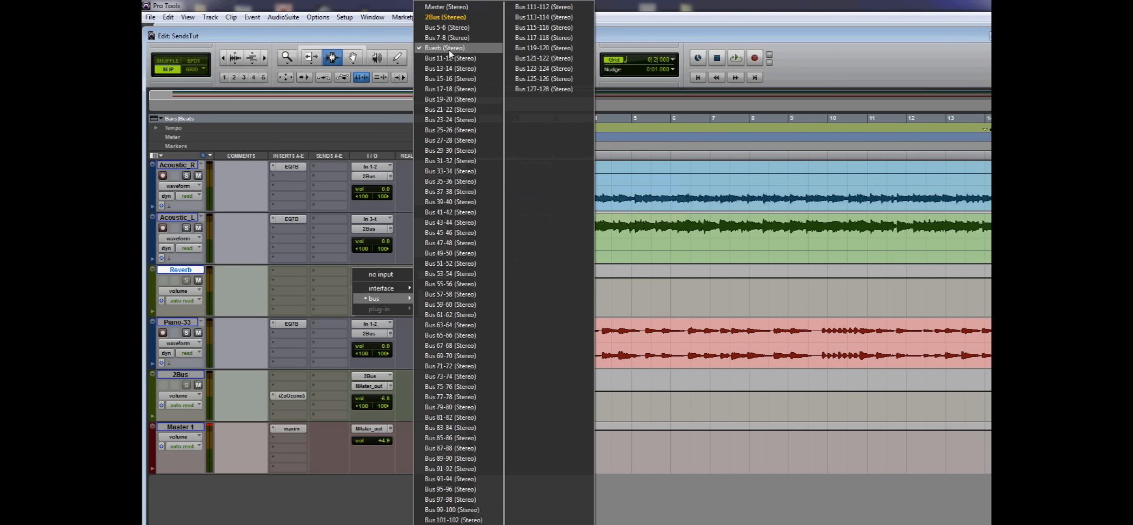
left_click(399, 155)
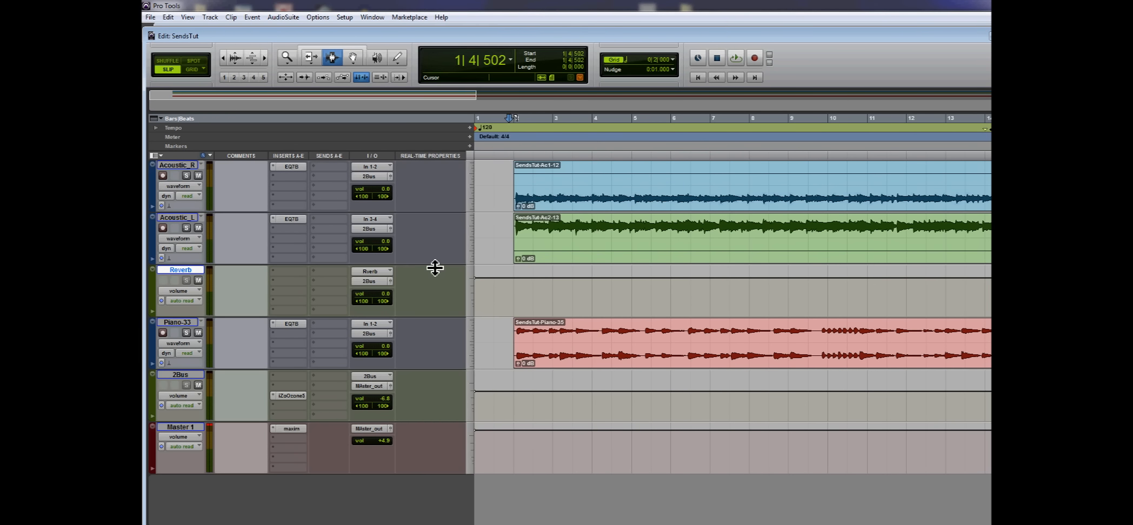
Step: Insert the multichannel D-Verb (stereo) plug-in in the Reverb track's first insert slot
left_click(323, 273)
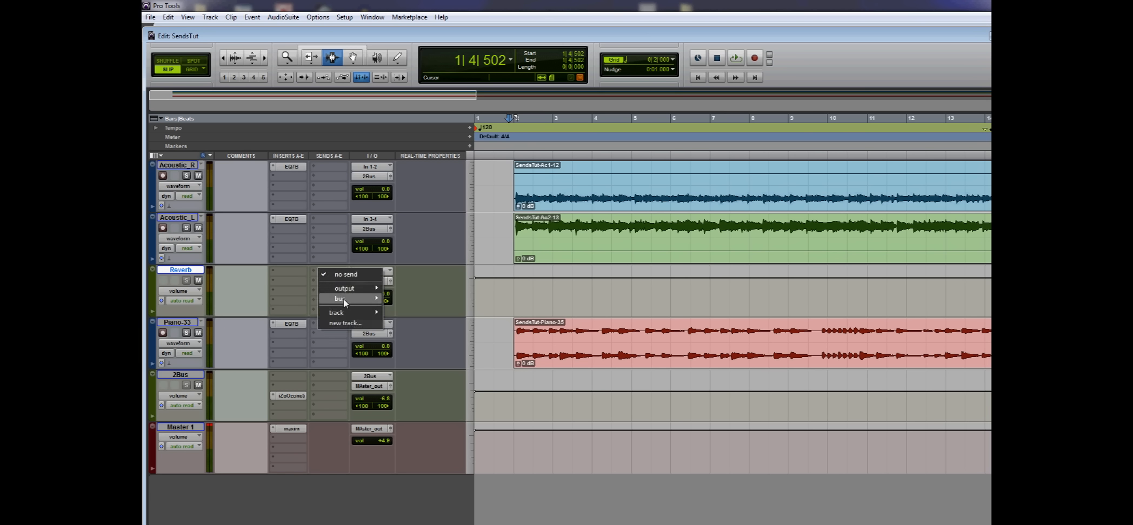
left_click(292, 272)
left_click(292, 272)
mouse_move(311, 296)
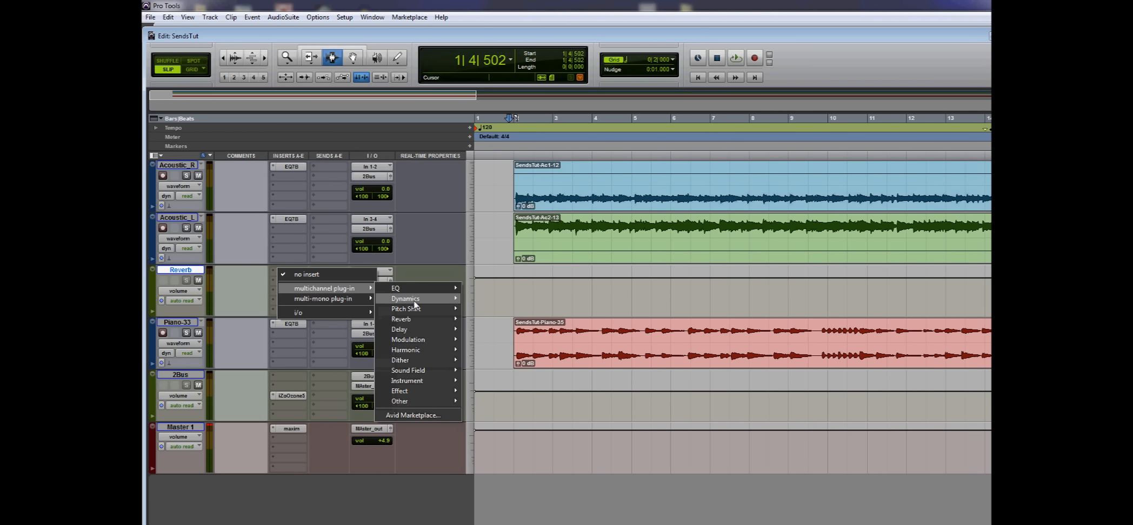
mouse_move(416, 318)
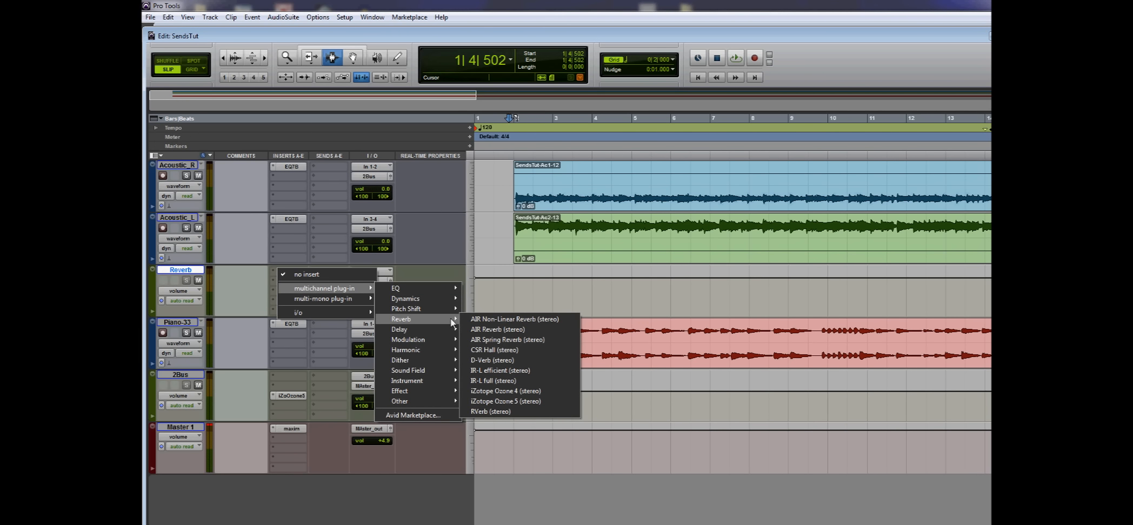
left_click(491, 360)
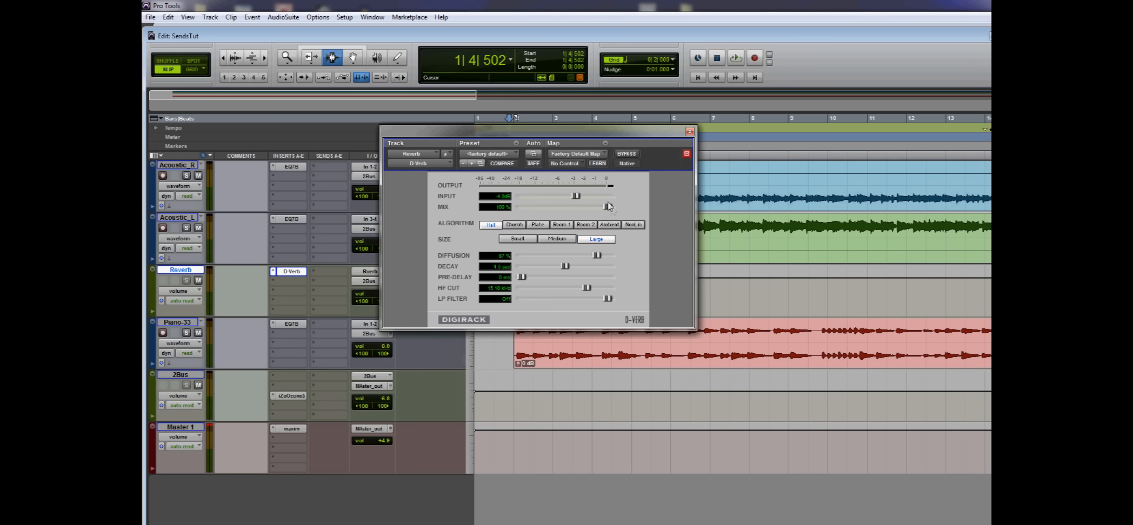
Step: Load the Vocal Plate preset in D-Verb and close the plug-in window
left_click(503, 156)
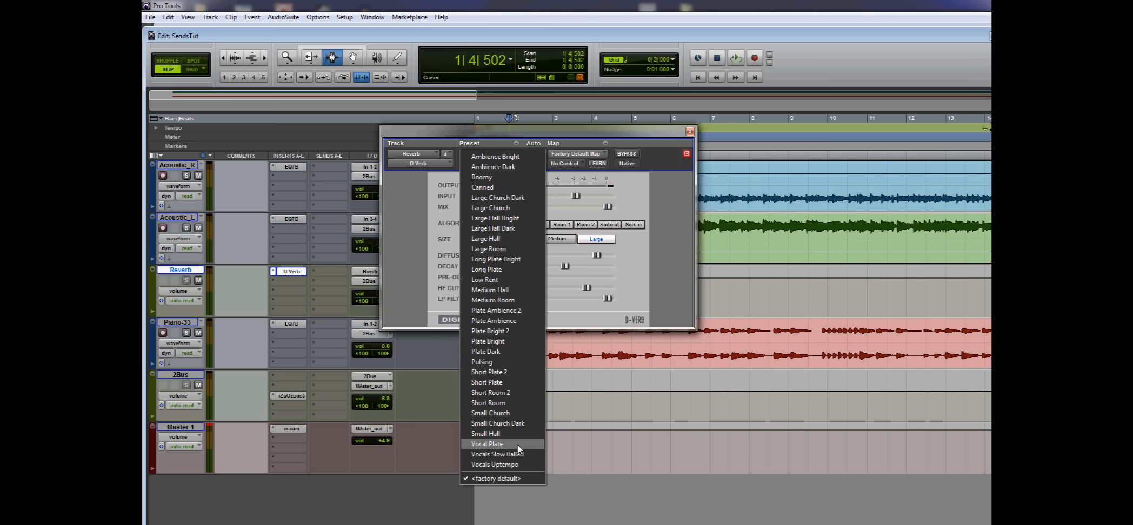
left_click(517, 445)
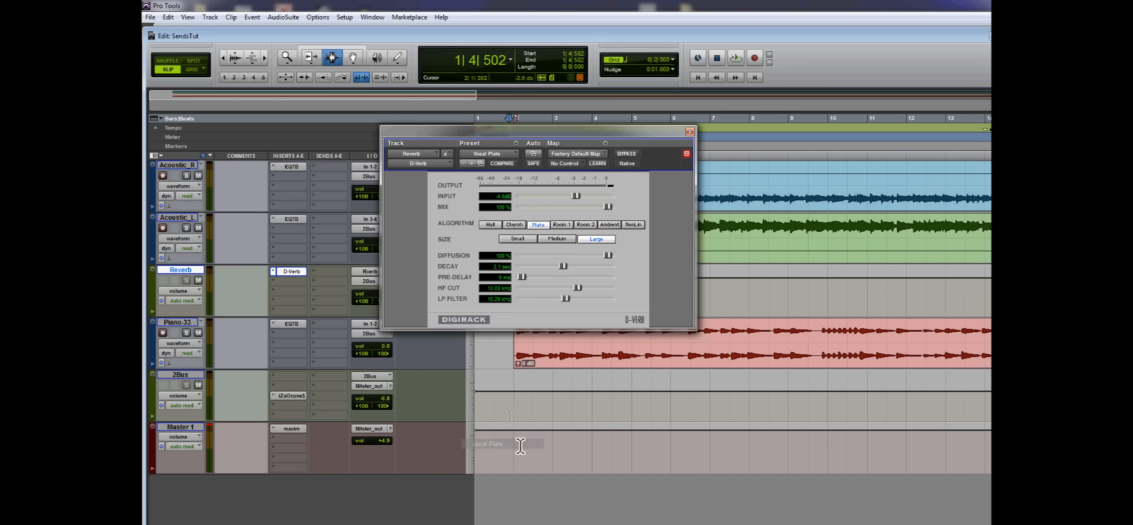
left_click(689, 132)
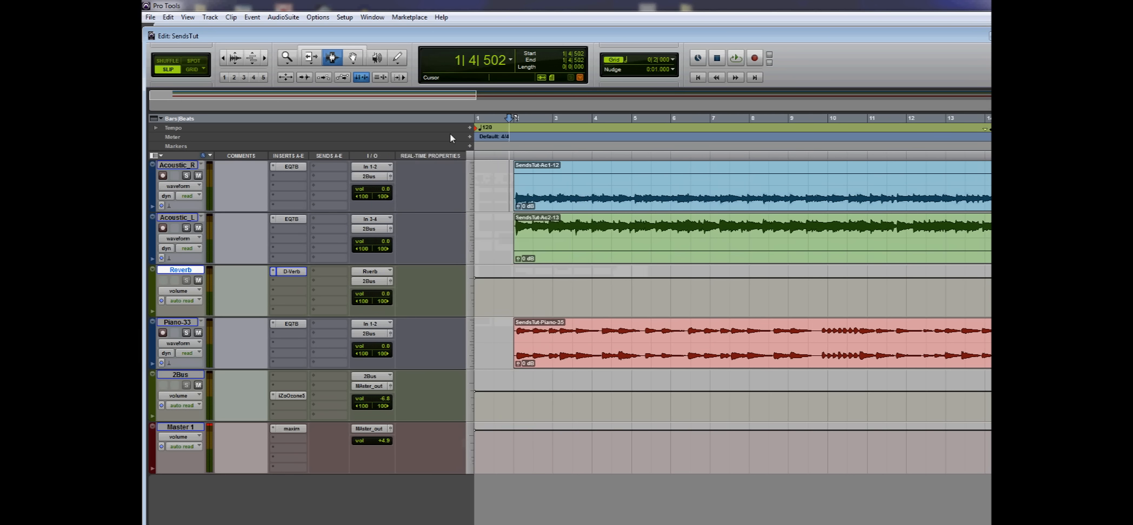
Step: Add a send to the Rverb (Stereo) bus on both the Acoustic_R and Acoustic_L tracks
left_click(323, 166)
mouse_move(342, 192)
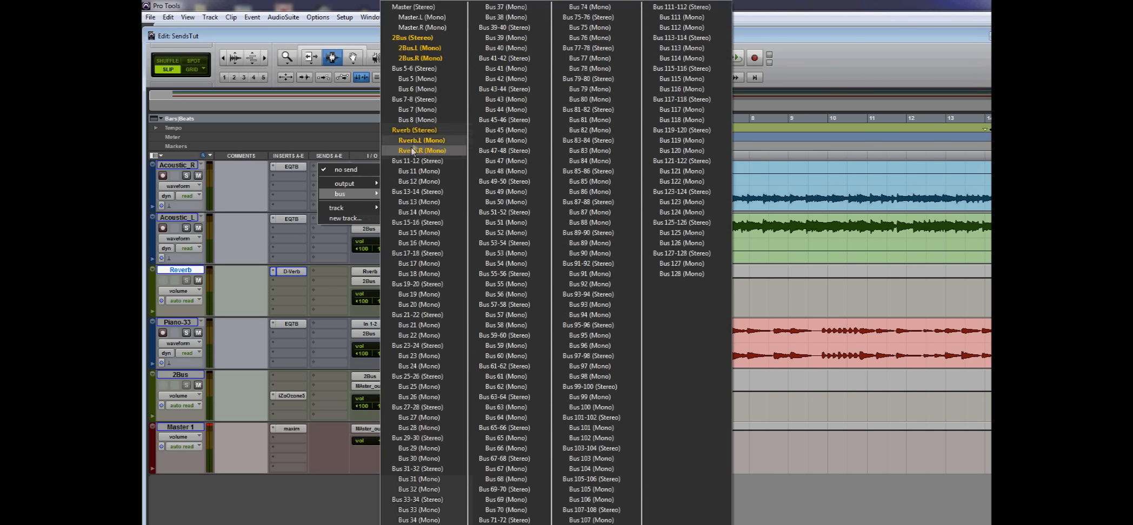
left_click(423, 130)
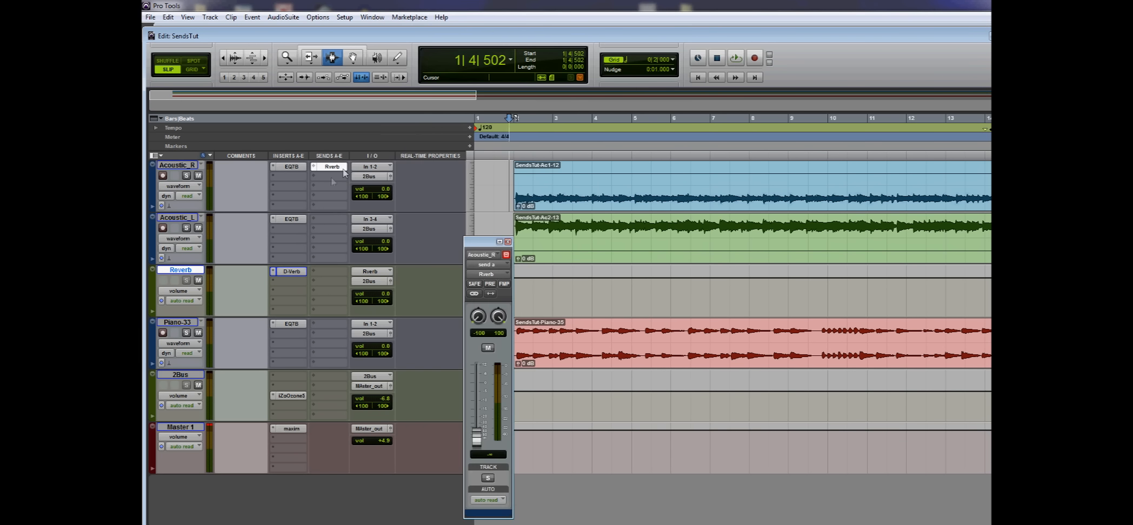
left_click(323, 220)
mouse_move(346, 246)
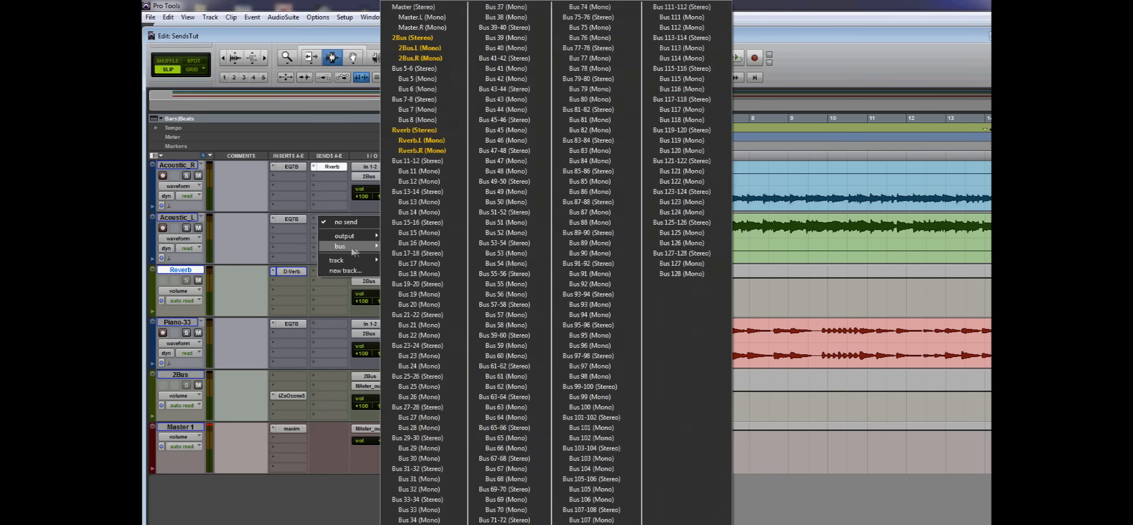
left_click(412, 131)
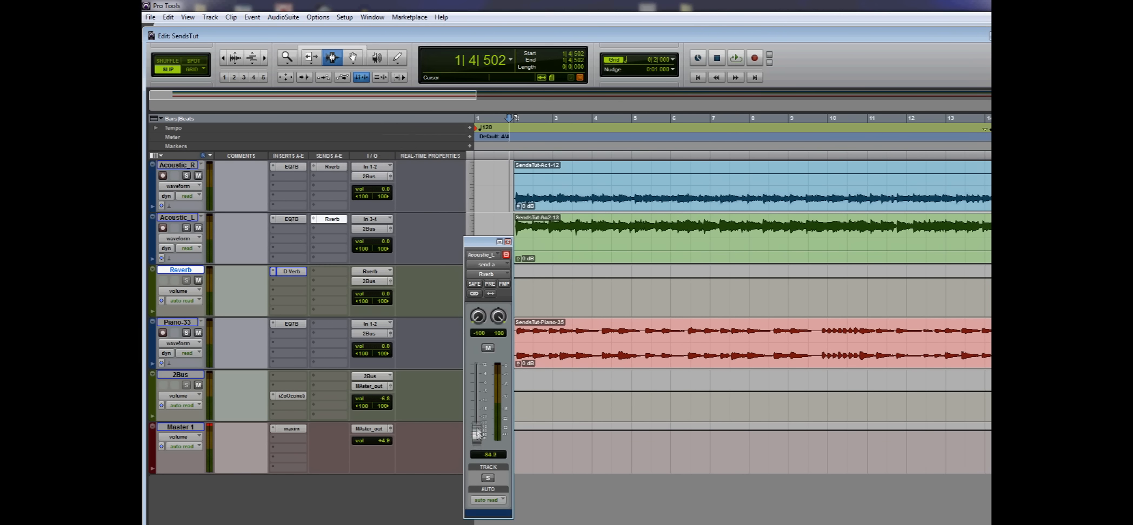
Step: Solo the Acoustic_R and Acoustic_L tracks and start playback with the send window closed
left_click(186, 228)
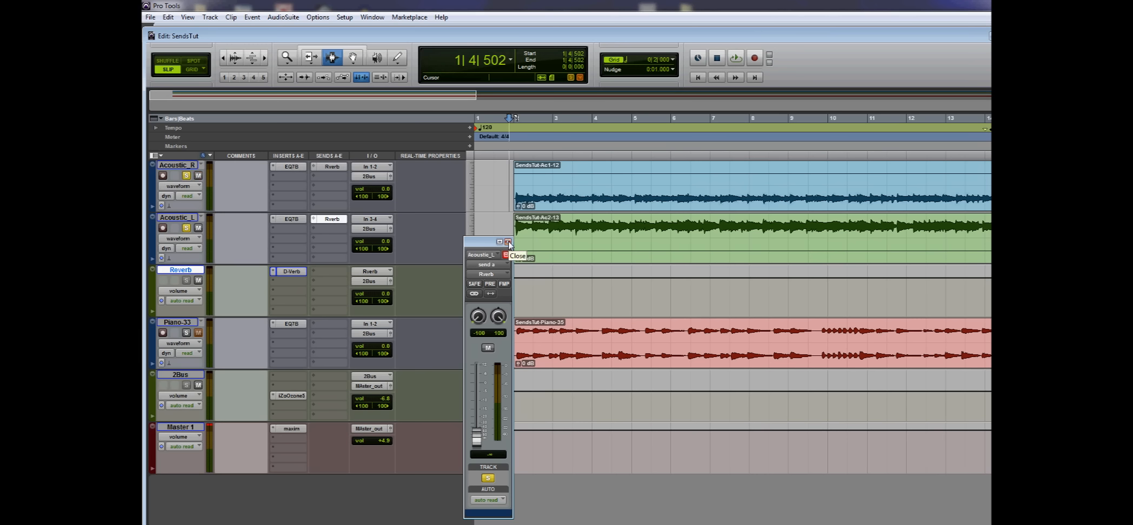
left_click(508, 242)
key("space")
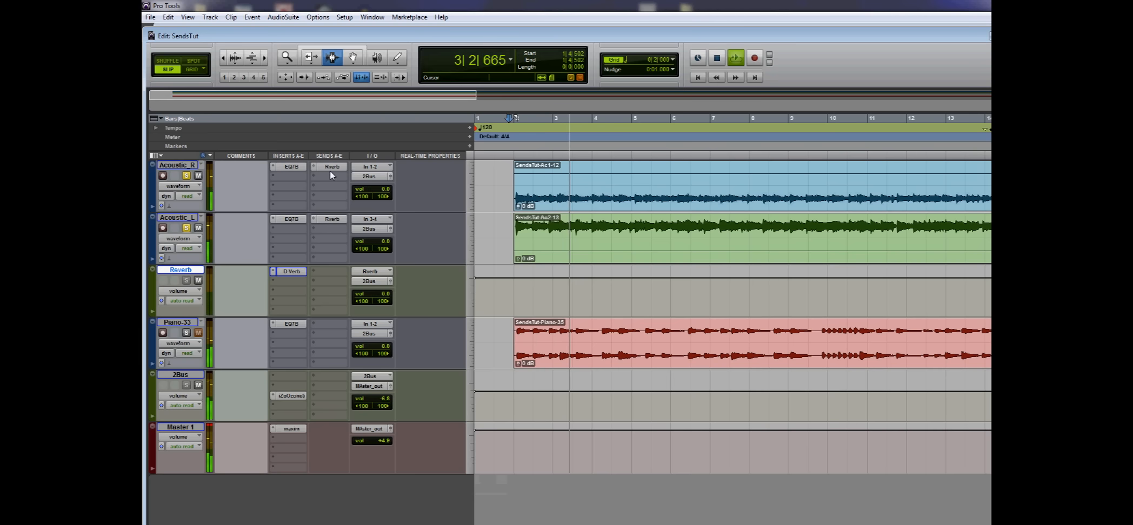
Step: With only Acoustic_R soloed, try its Rverb send at about +10.9 dB and set it to about -24.7 dB
left_click(328, 167)
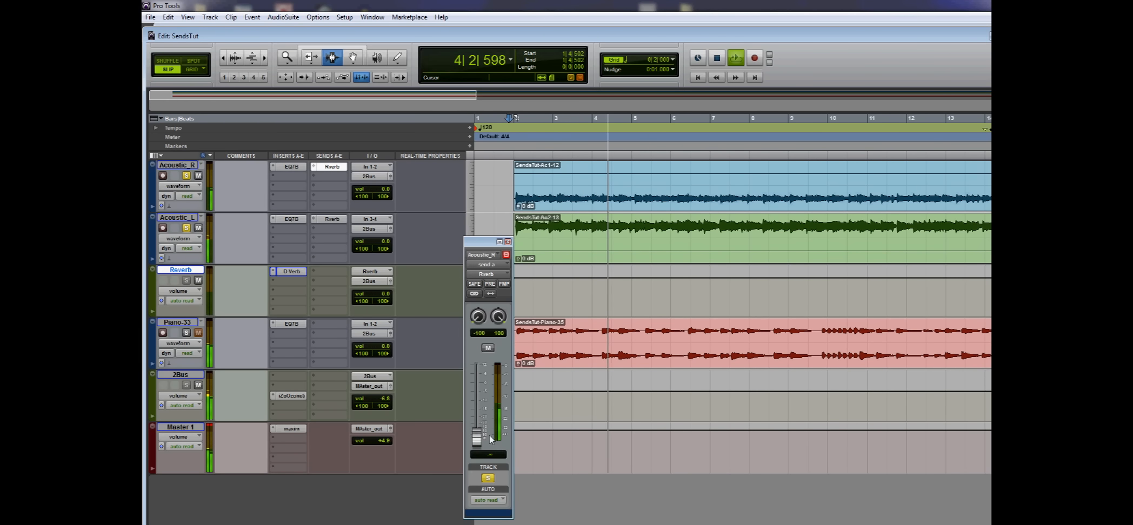
left_click_drag(477, 435, 477, 367)
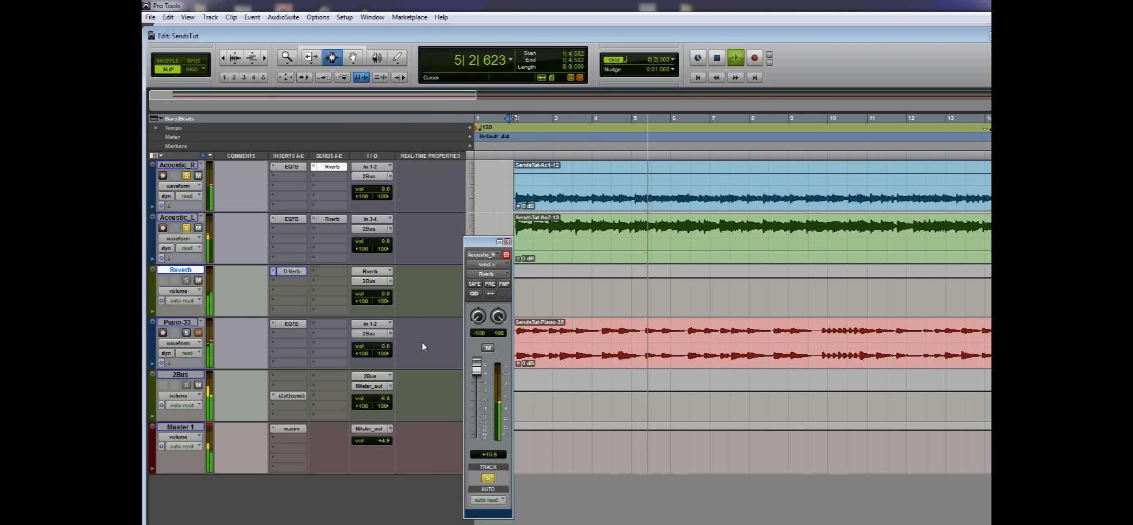
left_click(186, 227)
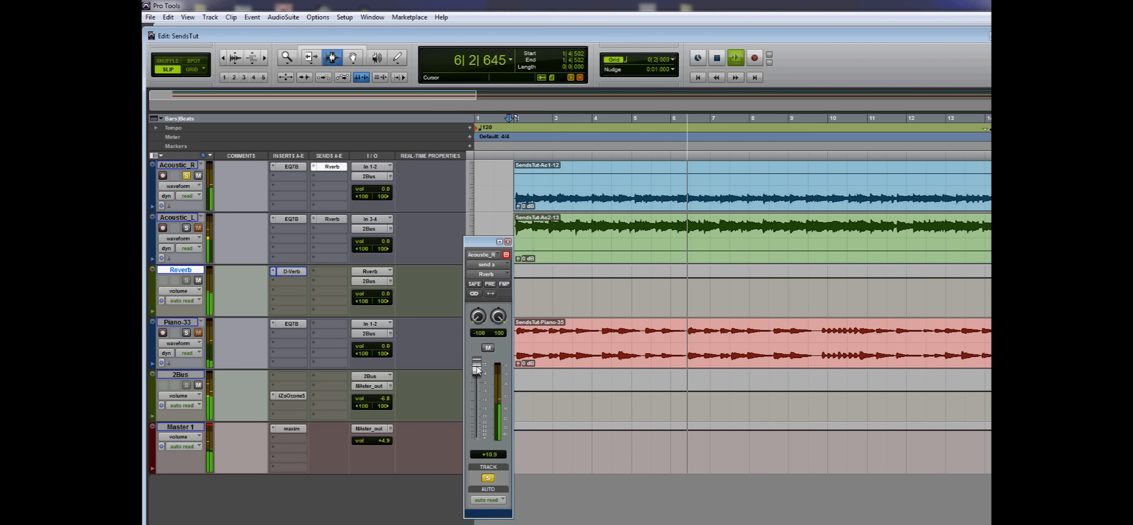
left_click_drag(476, 367, 478, 419)
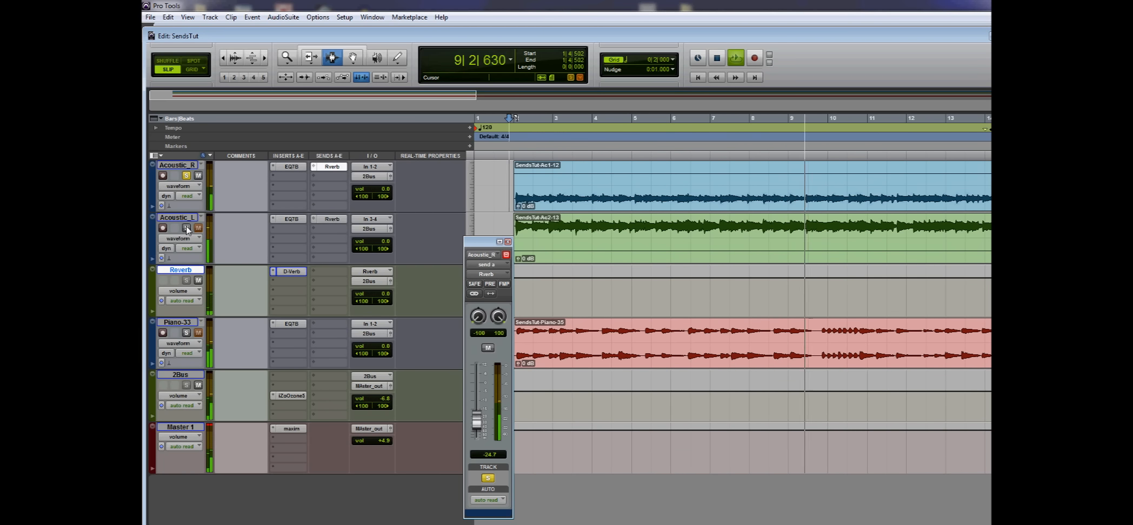
Step: Set the Acoustic_L Rverb send to about -18.8 dB with that track soloed alone, and stop playback with both acoustic tracks soloed
left_click(330, 219)
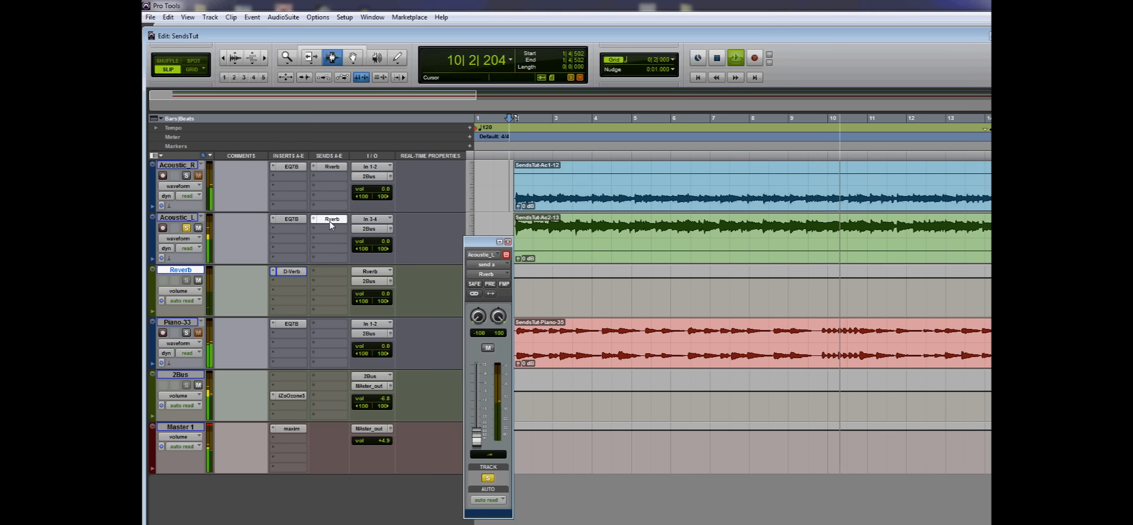
left_click_drag(476, 437, 477, 417)
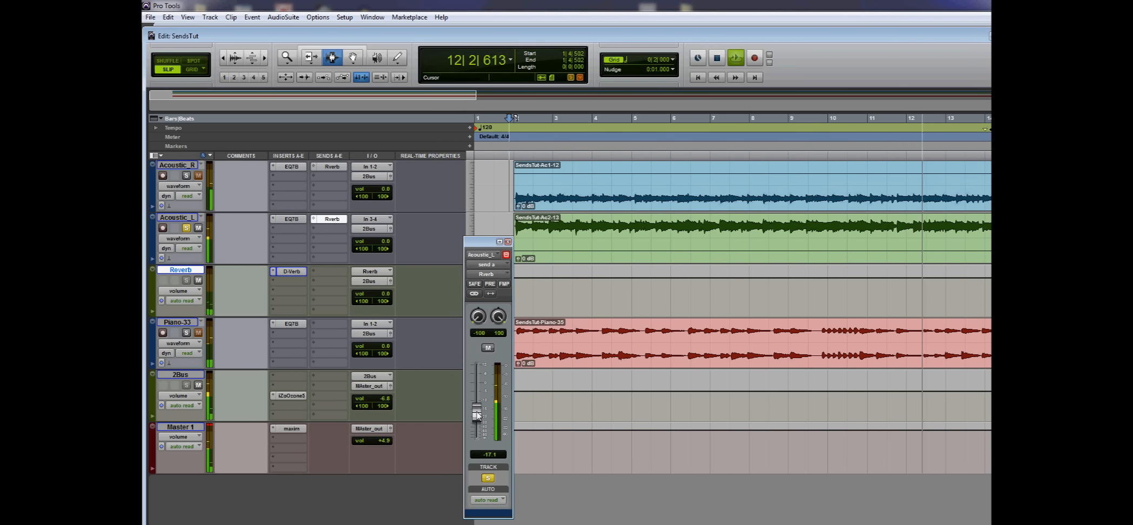
left_click(186, 229)
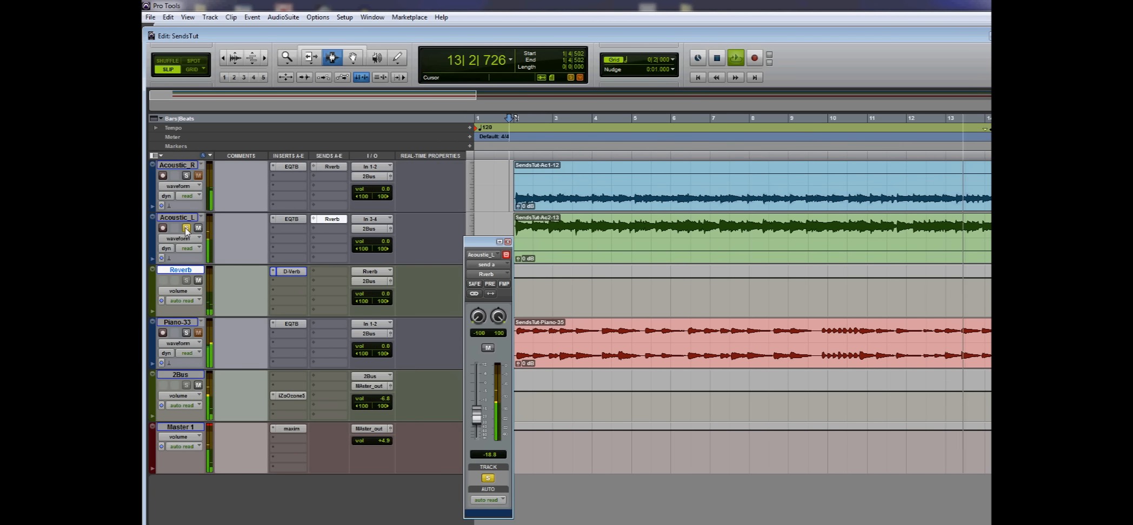
left_click(186, 229)
left_click(186, 176)
key("space")
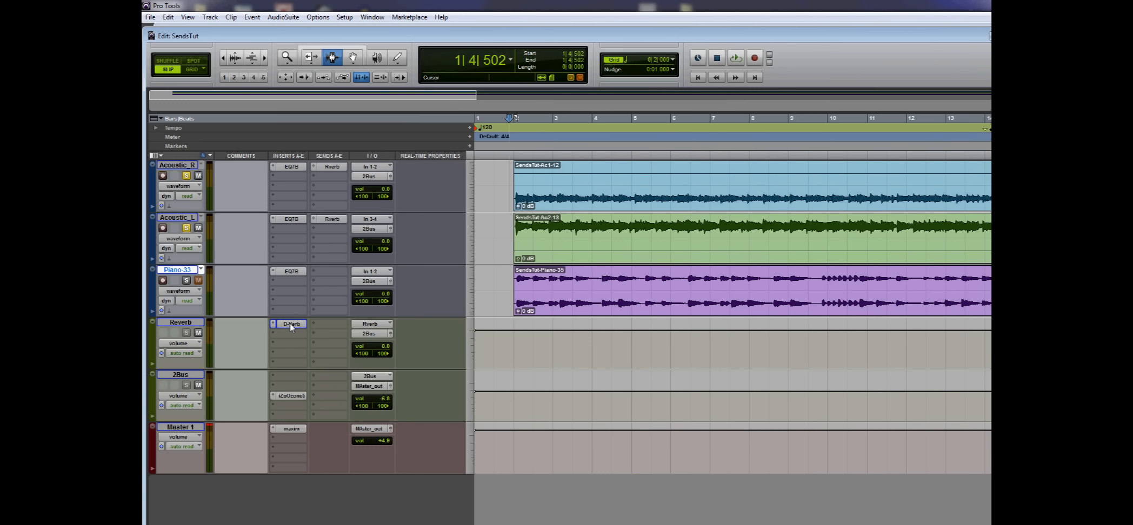
Step: Add a send to the Rverb (Stereo) bus in the first send slot of the Piano-33 track
left_click(326, 272)
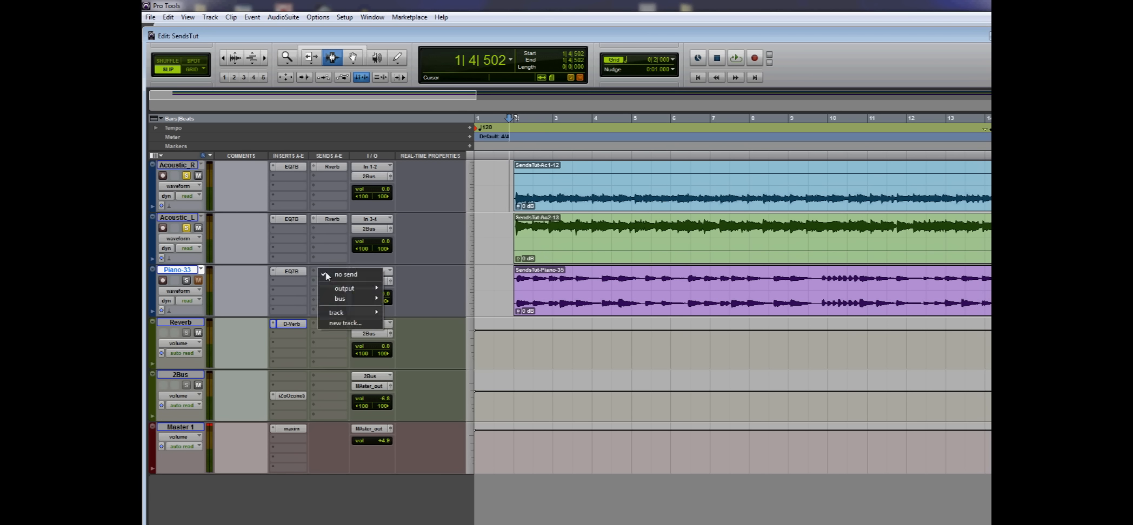
mouse_move(361, 299)
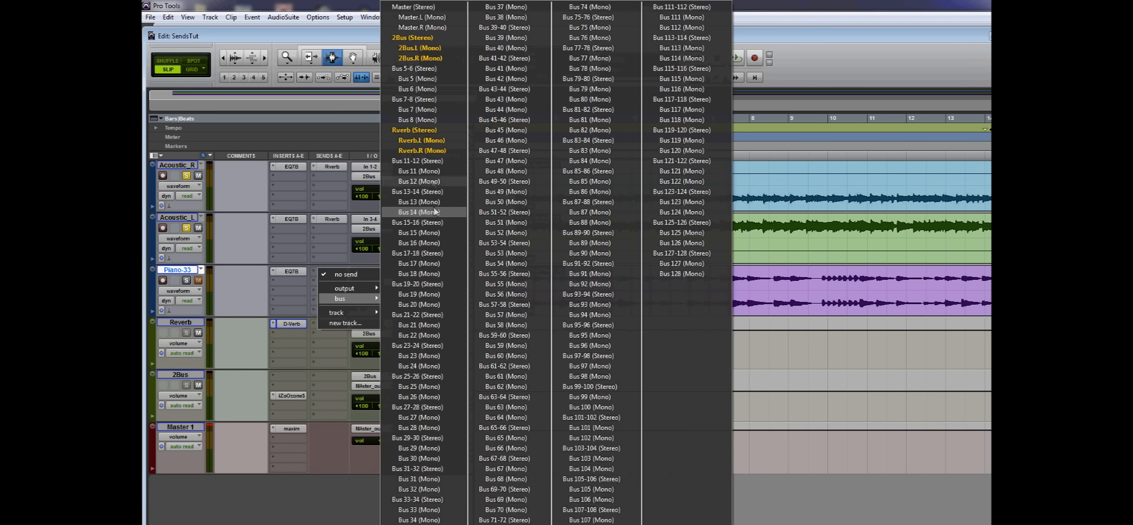
left_click(421, 130)
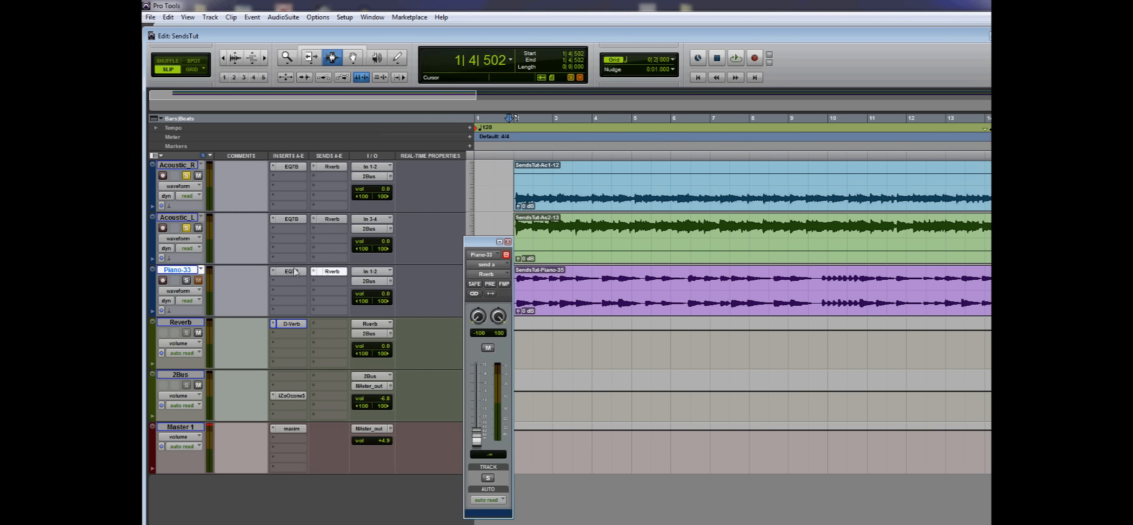
Step: Solo only Piano-33 during playback and set its Rverb send level to about -22.2 dB
left_click(185, 176)
left_click(186, 280)
key("space")
mouse_move(476, 436)
left_mouse_down()
mouse_move(477, 369)
mouse_move(478, 422)
left_mouse_up()
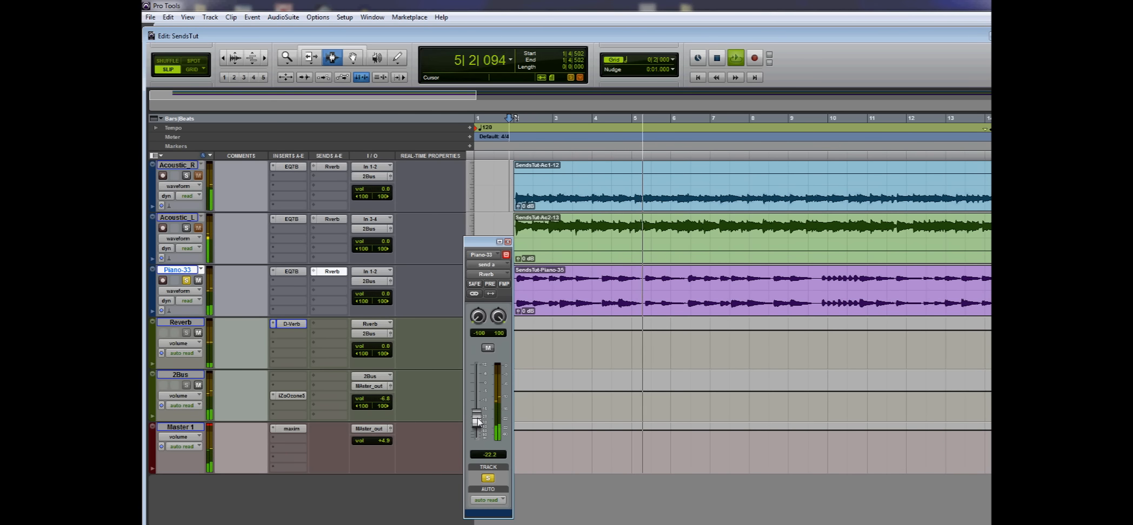
Step: Solo Acoustic_L and Acoustic_R alongside Piano-33 to hear all three tracks through the shared reverb
left_click(187, 228)
left_click(186, 176)
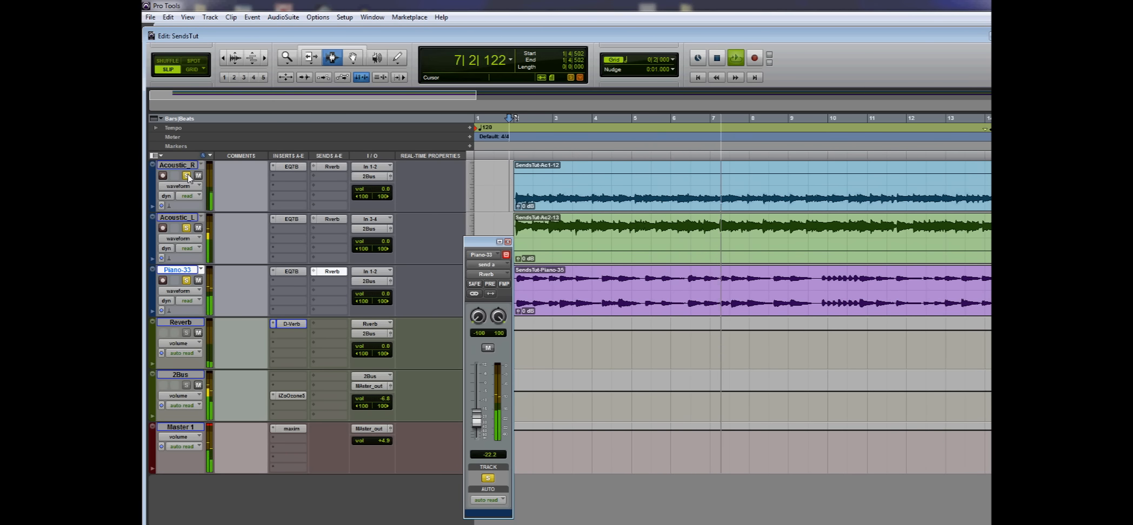
Step: Clear all track solos during playback and close the Piano-33 send window
left_click(570, 77)
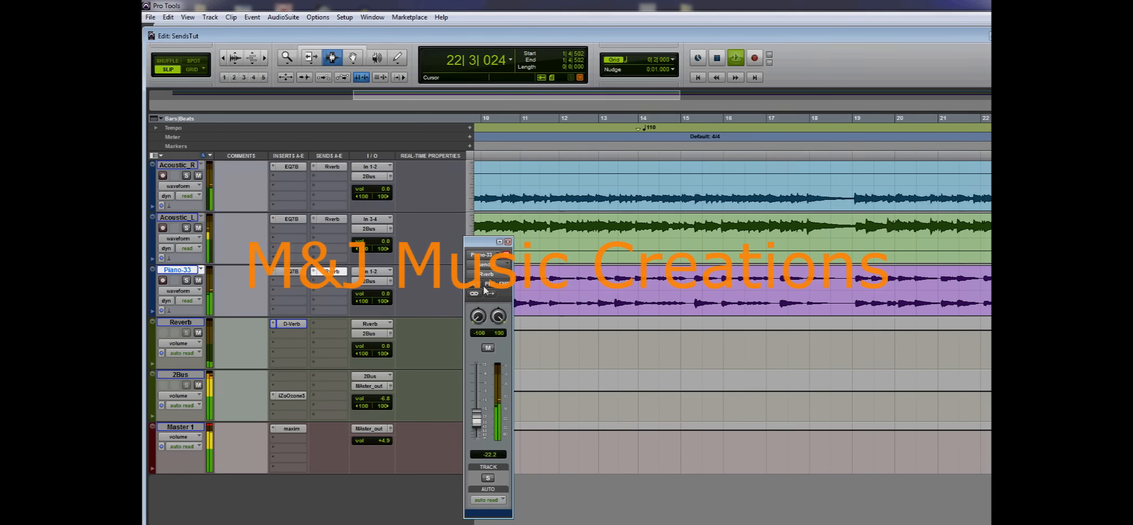
left_click(508, 243)
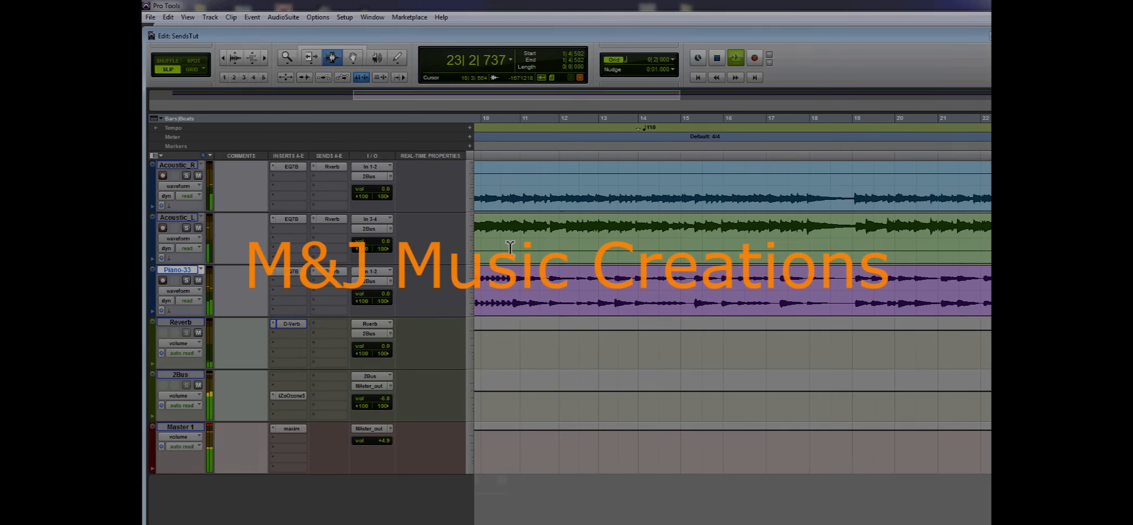